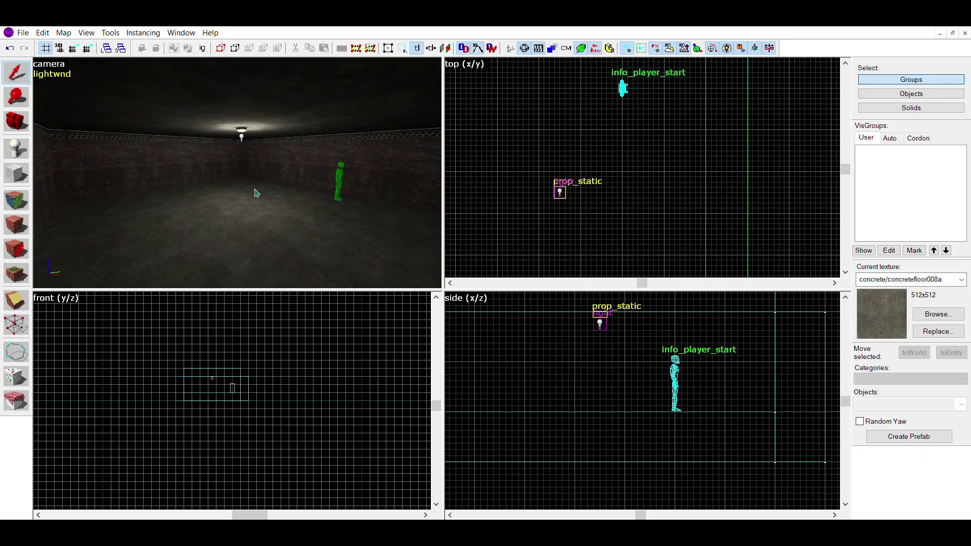
Reposition the info_player_start on the room's floor, a short distance away from the ceiling lamp.
left_click(340, 169)
left_click_drag(628, 82, 609, 158)
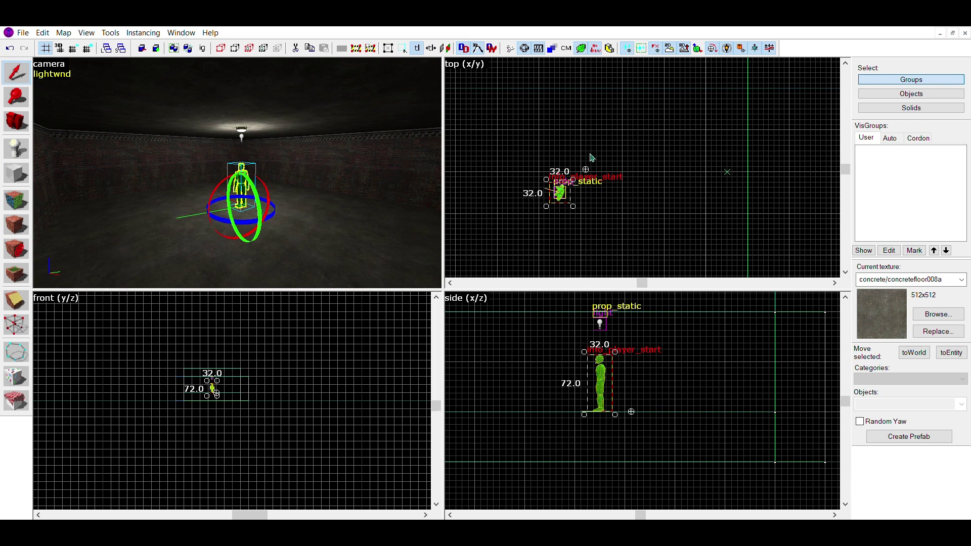
left_click_drag(558, 189, 579, 143)
key("Escape")
key("z")
key("z")
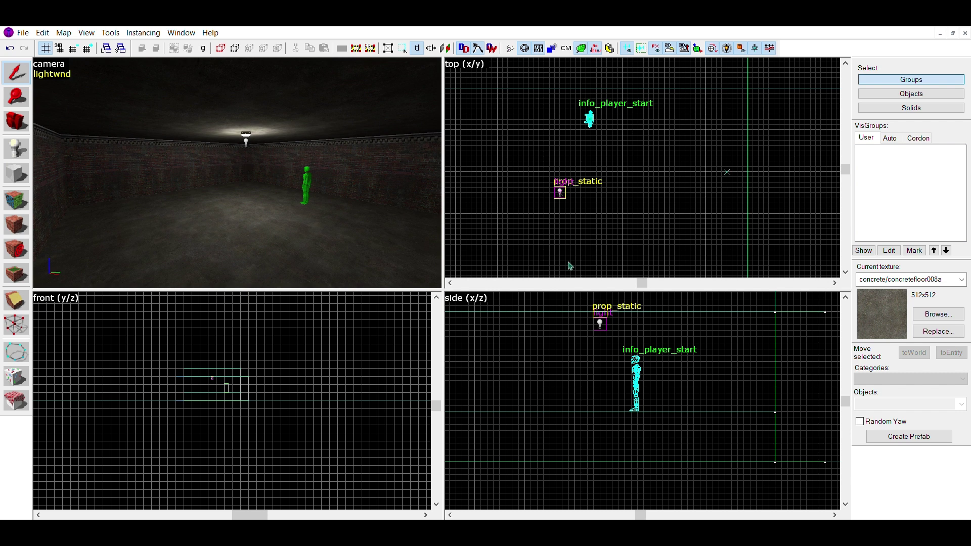
Add an entity at the ceiling lamp with the class point_spotlight, its beam aimed straight down.
left_click(246, 135)
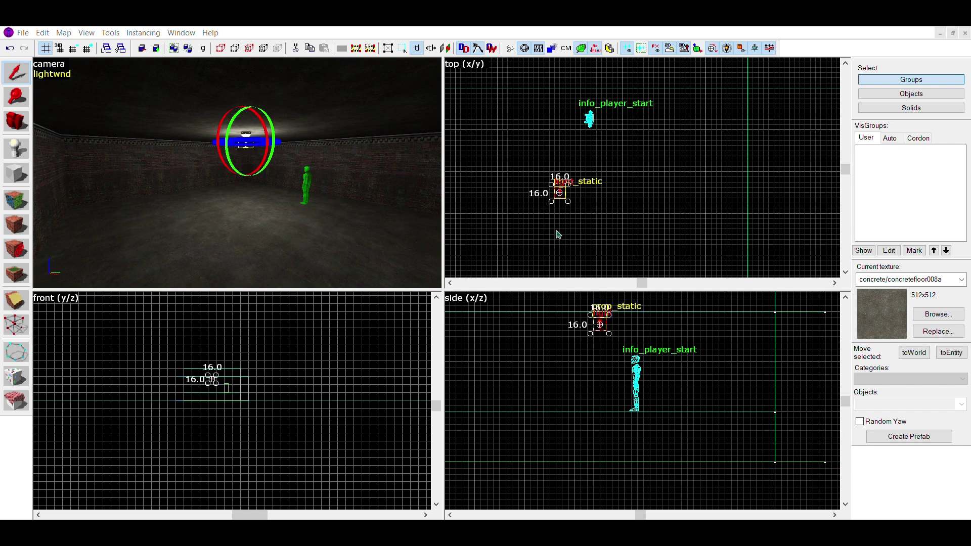
key("shift+e")
left_click(227, 259)
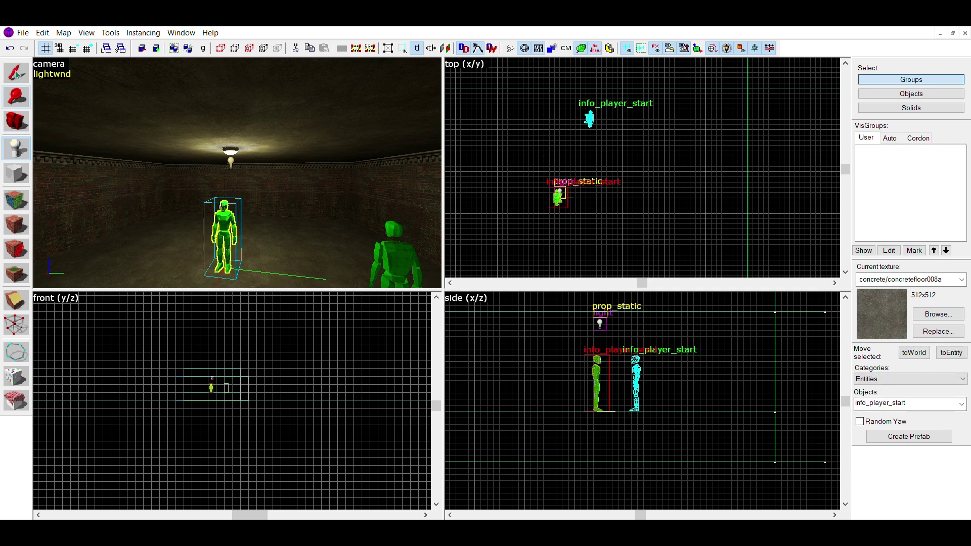
left_click(17, 73)
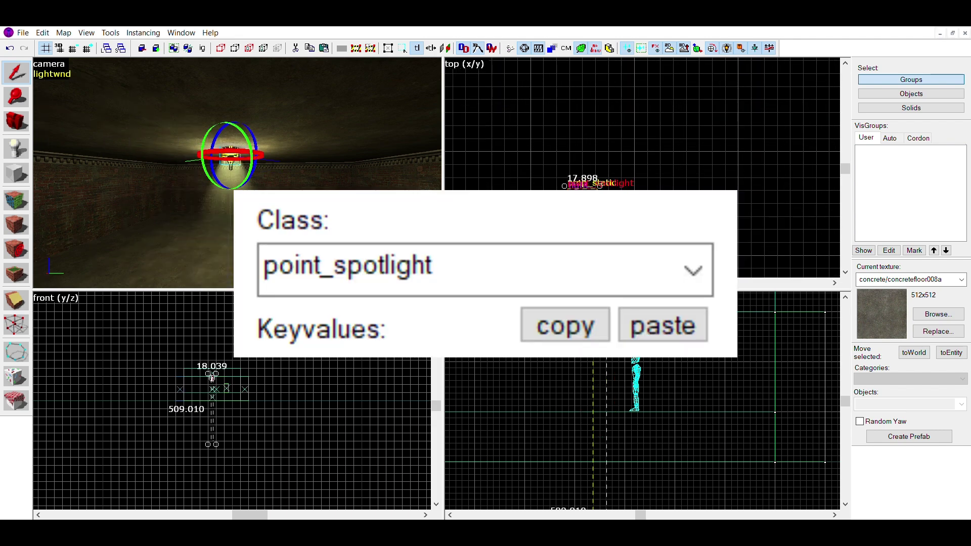
key("Escape")
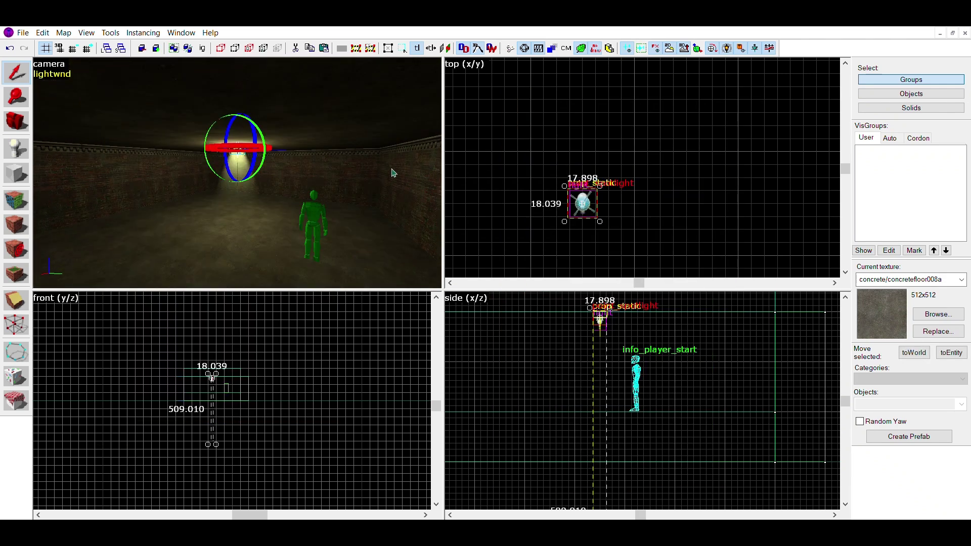
key("Escape")
Inspect the spotlight beam, the ceiling lamp and the brick walls and pillars from several angles.
key("z")
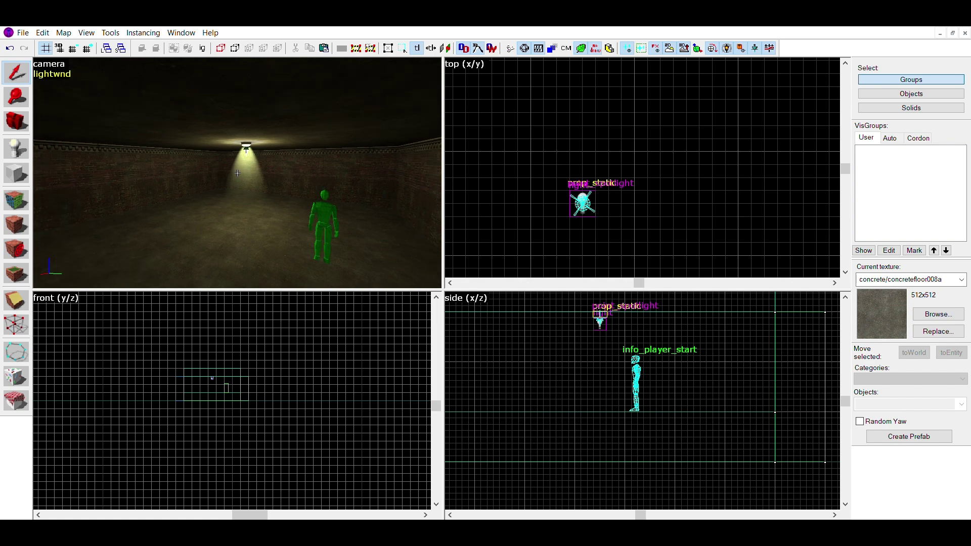
key("w")
key("a")
key("w")
key("d")
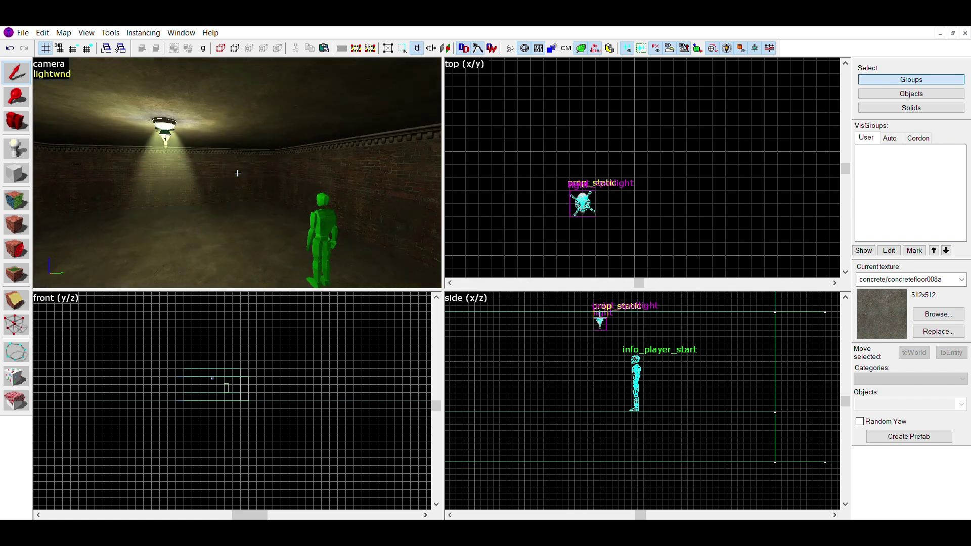
key("s")
key("z")
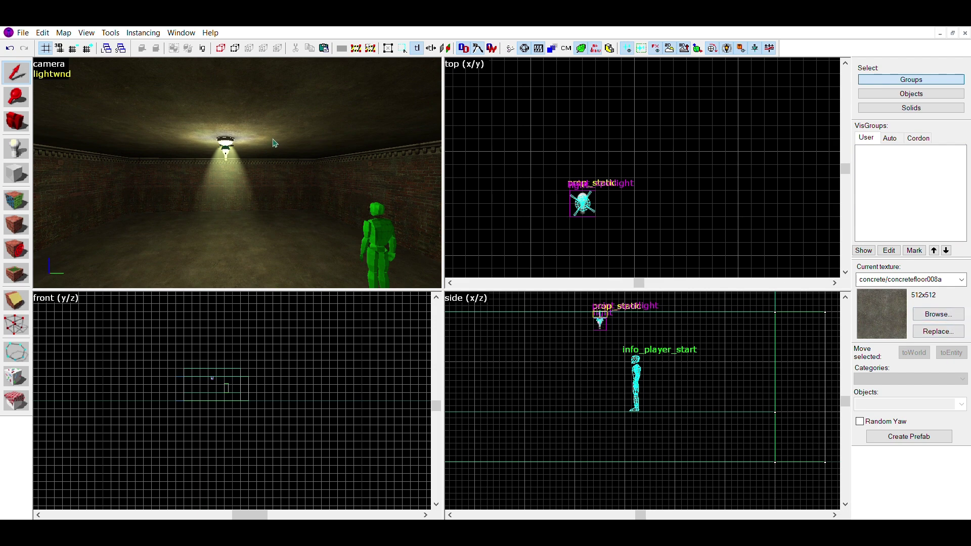
key("z")
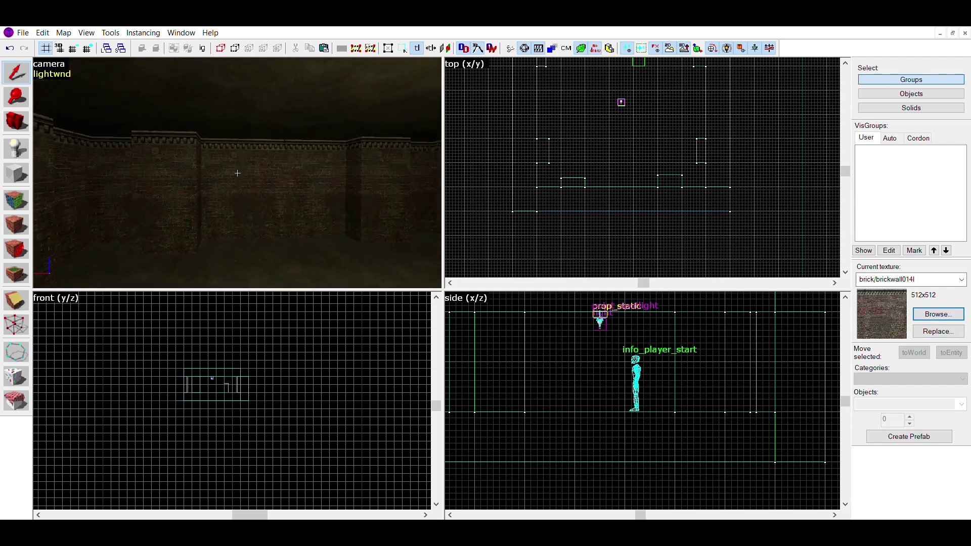
key("w")
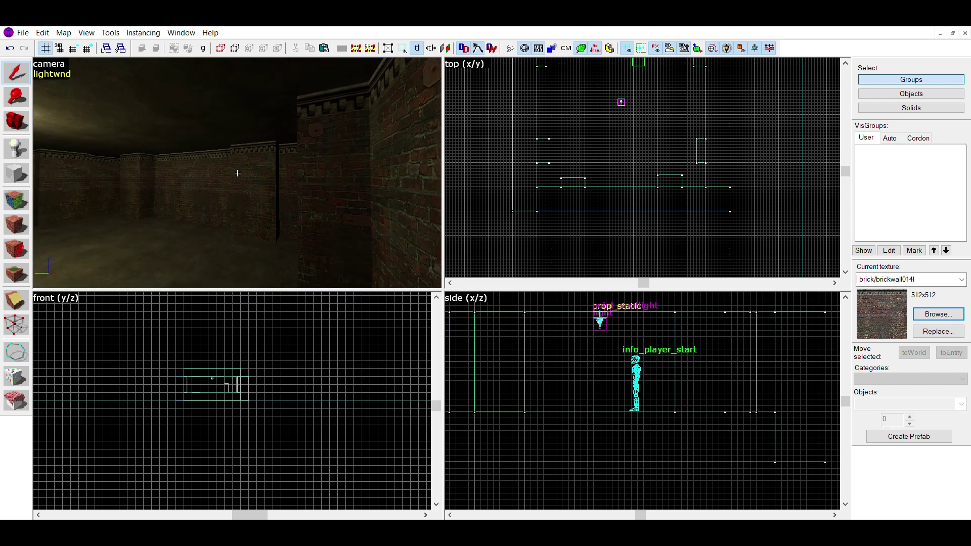
key("s")
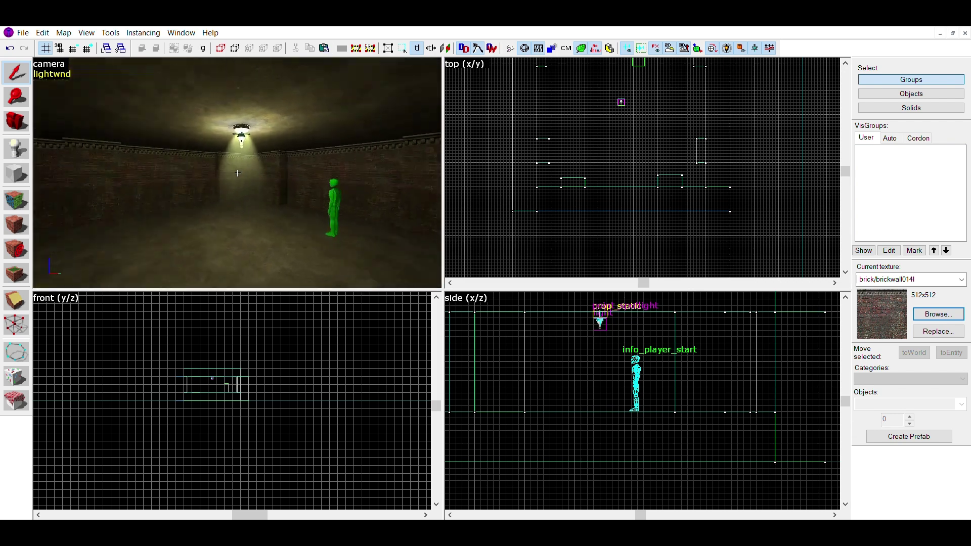
key("w")
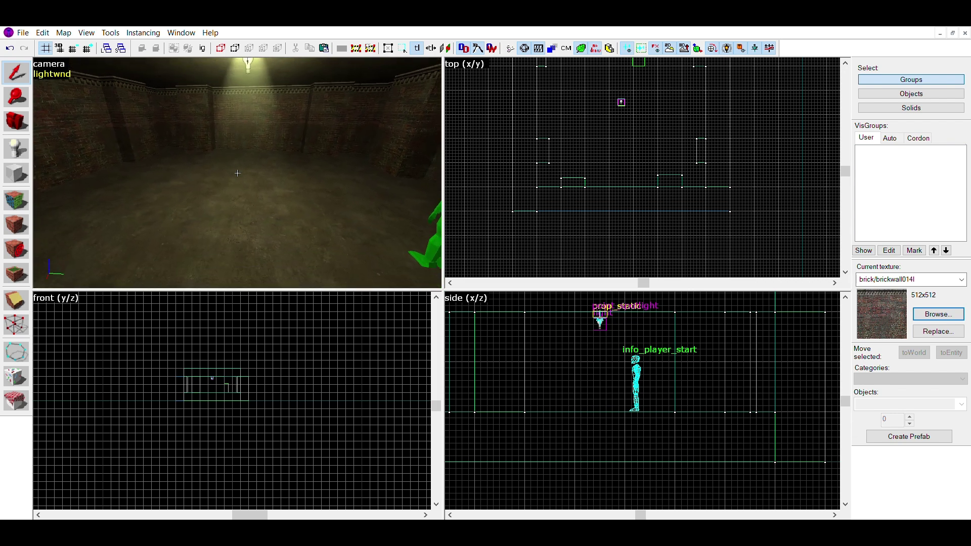
key("z")
Place a row of five placeholder info_player_start entities across the floor near the spotlight.
left_click(19, 143)
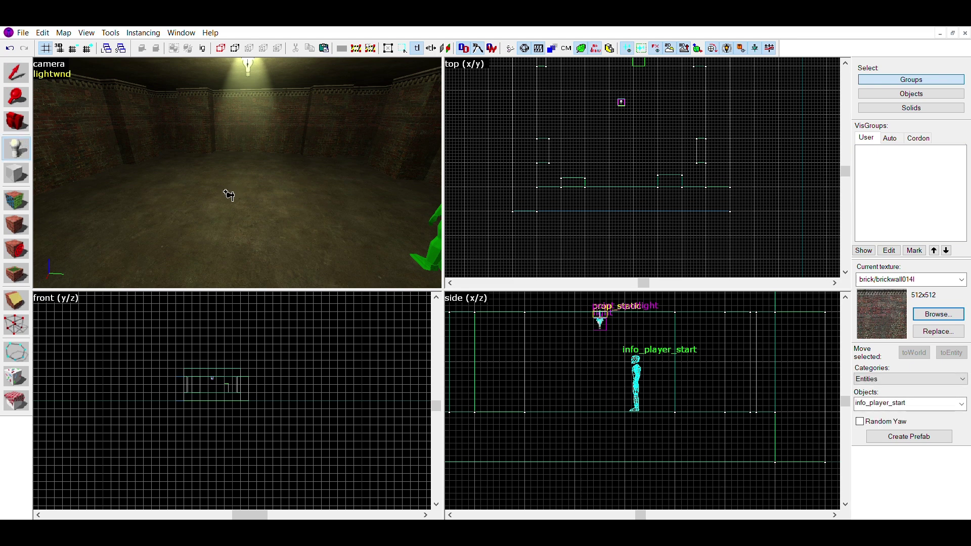
left_click(188, 171)
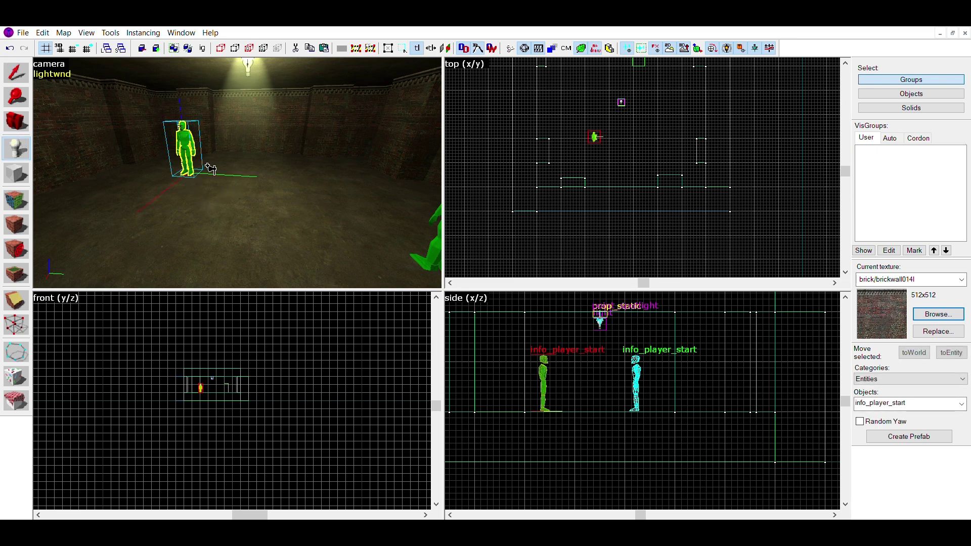
left_click(221, 171)
left_click(250, 172)
left_click(293, 182)
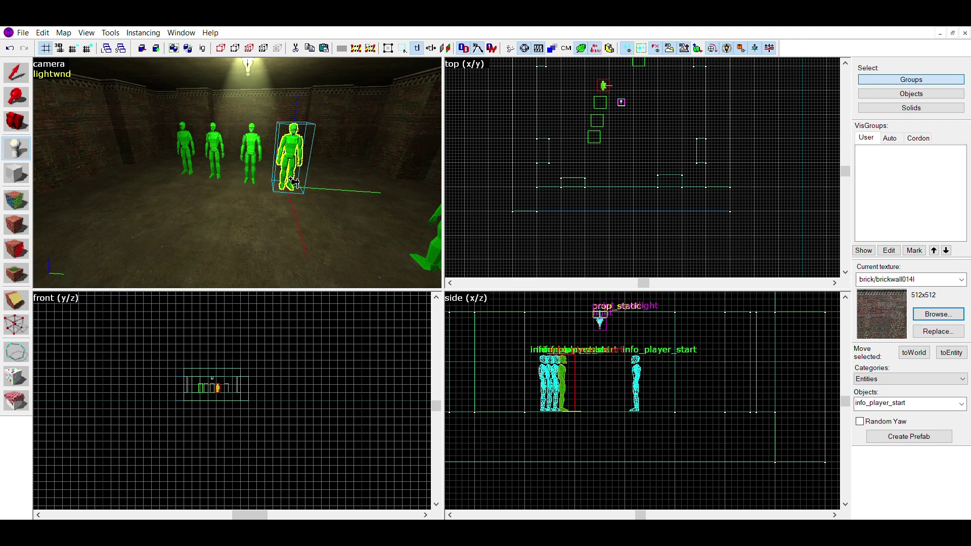
left_click(331, 187)
Turn the placeholder entities into prop_static models: a tall and a low bag stack, a cable spool, a tire stack and an empty pallet.
key("shift+s")
left_click(184, 127)
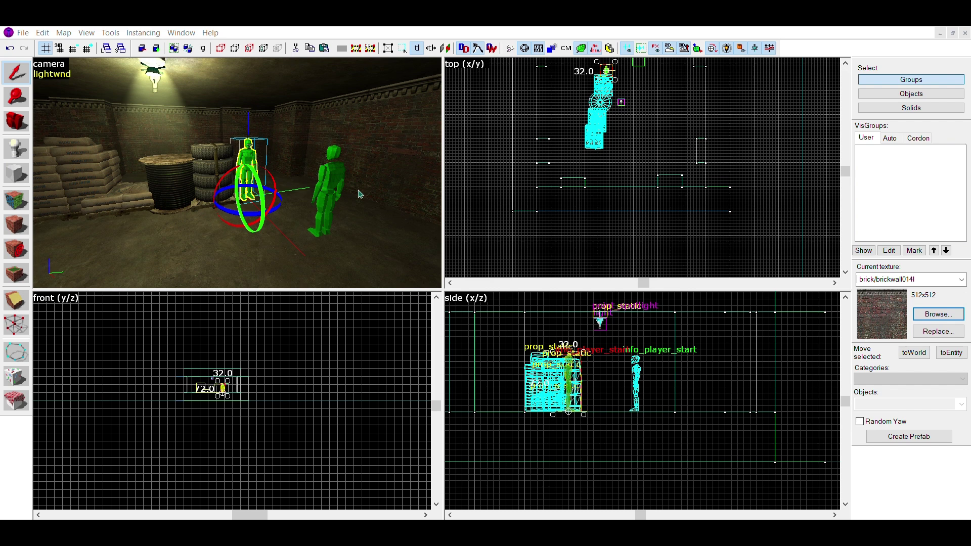
left_click(619, 413)
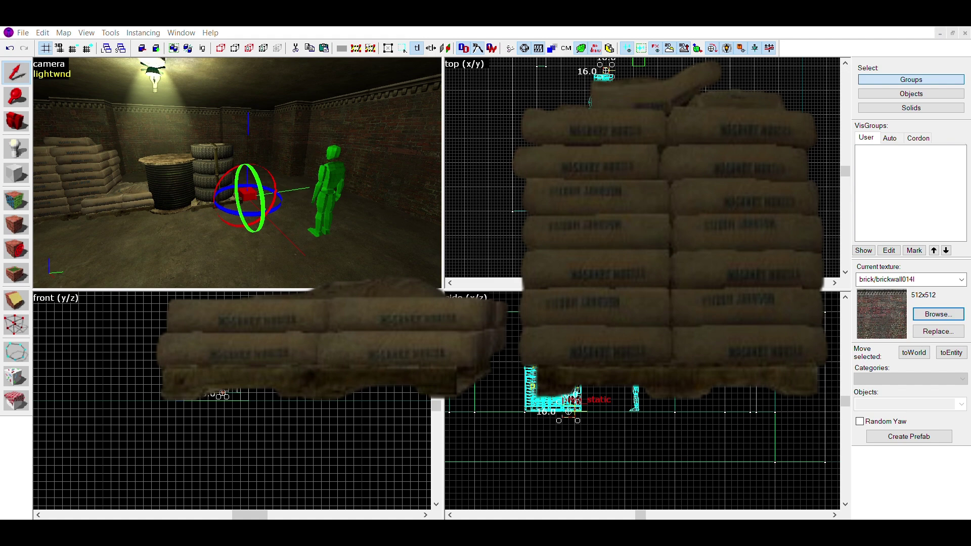
left_click(626, 412)
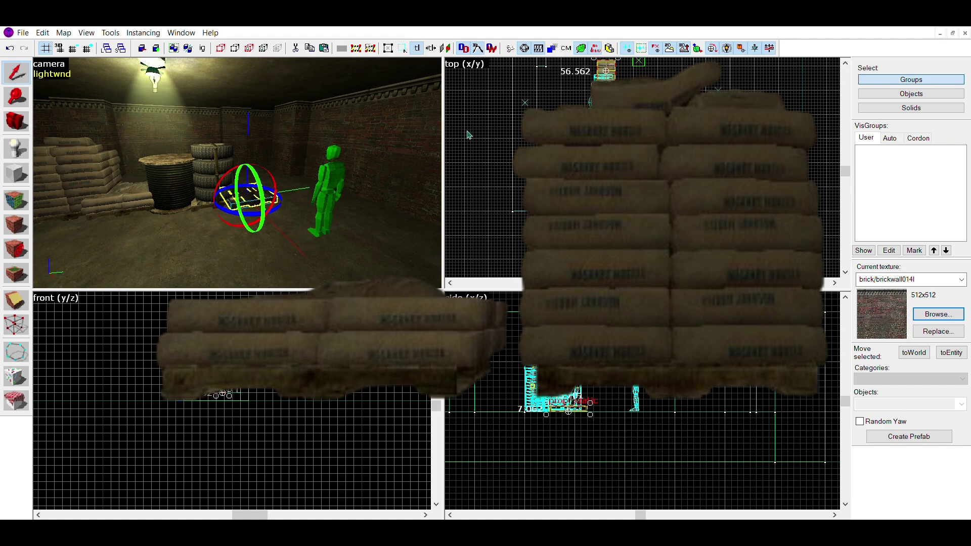
key("Escape")
Rotate the tall bag stack a quarter turn and move it against the wall beside a pillar.
key("z")
key("s")
key("w")
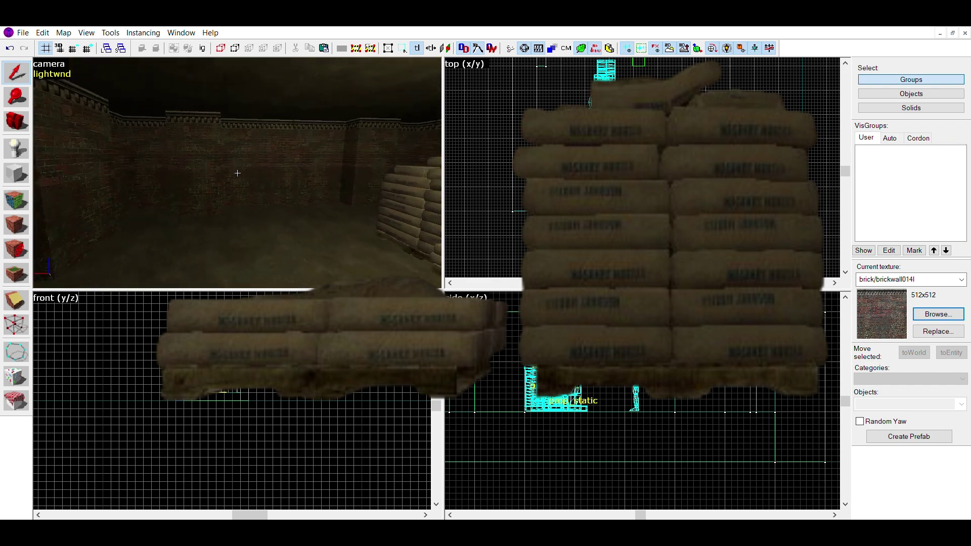
key("z")
left_click(364, 178)
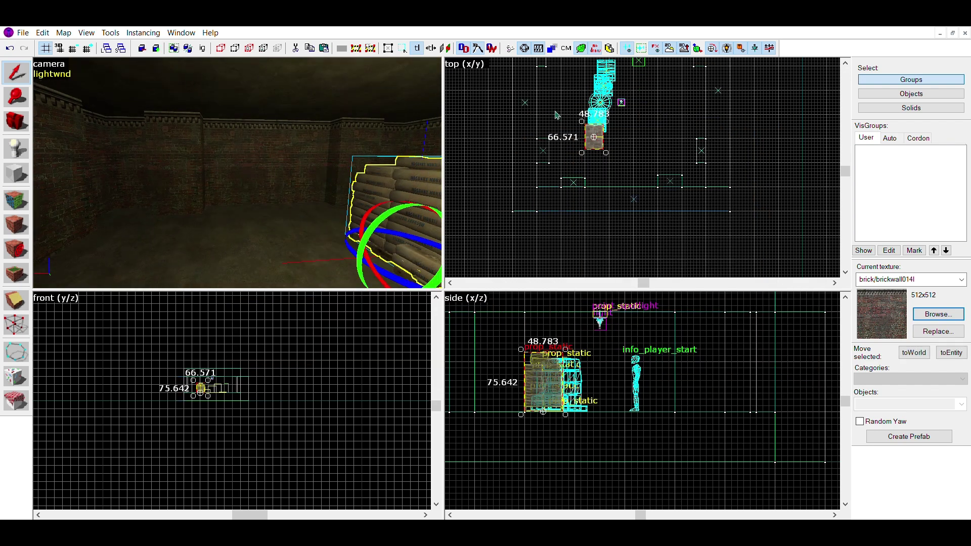
scroll(574, 114, "up", 2)
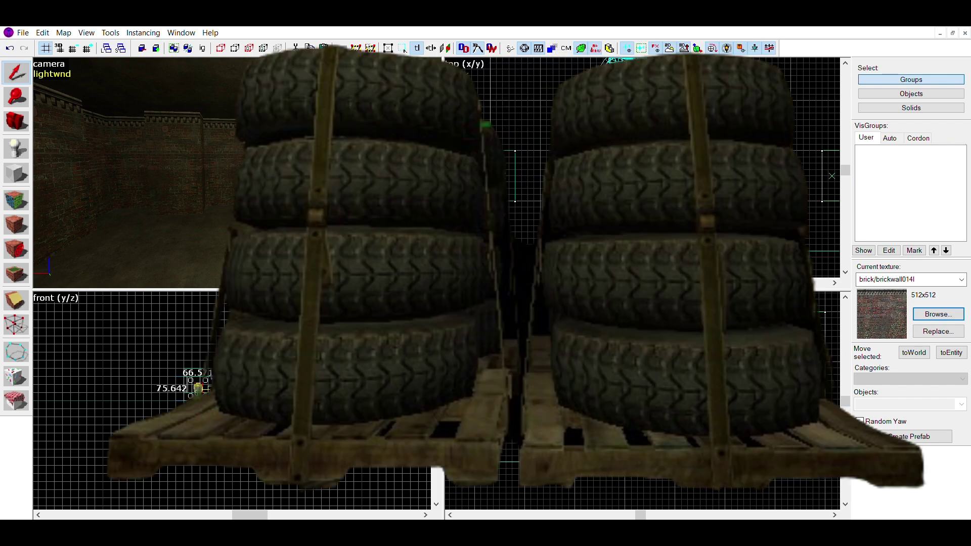
left_click_drag(587, 192, 610, 226)
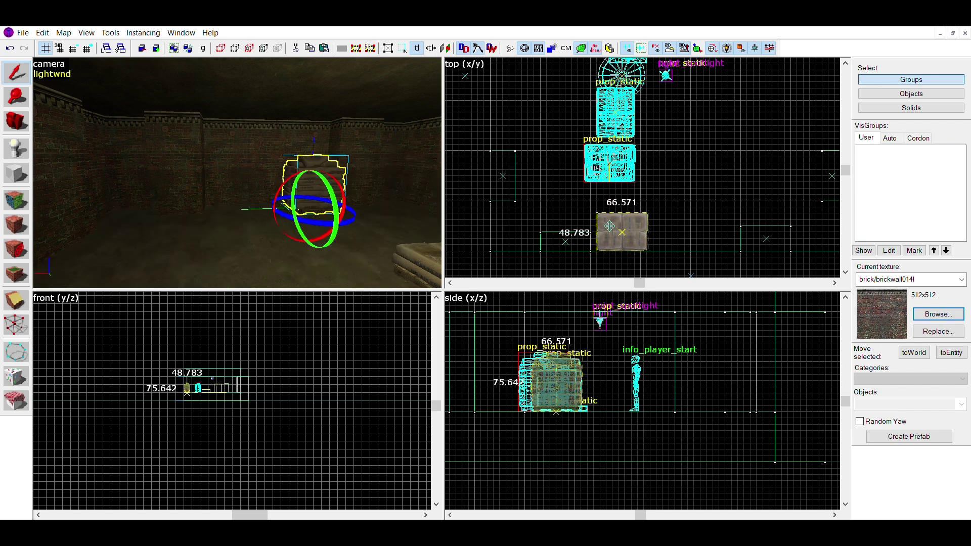
key("Escape")
Rotate the low bag stack a quarter turn and place it beside the tall stack along the wall.
key("z")
key("z")
left_click(283, 177)
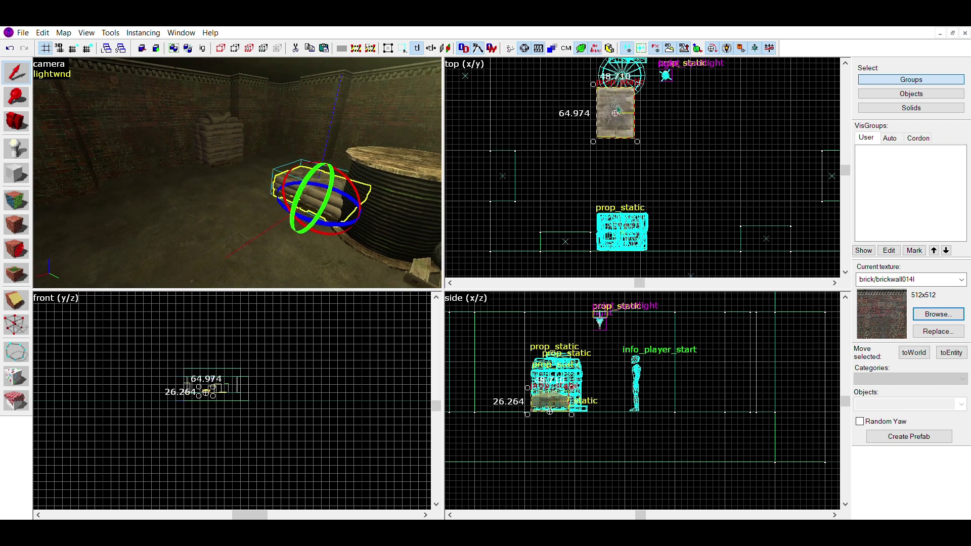
left_click_drag(593, 142, 642, 135)
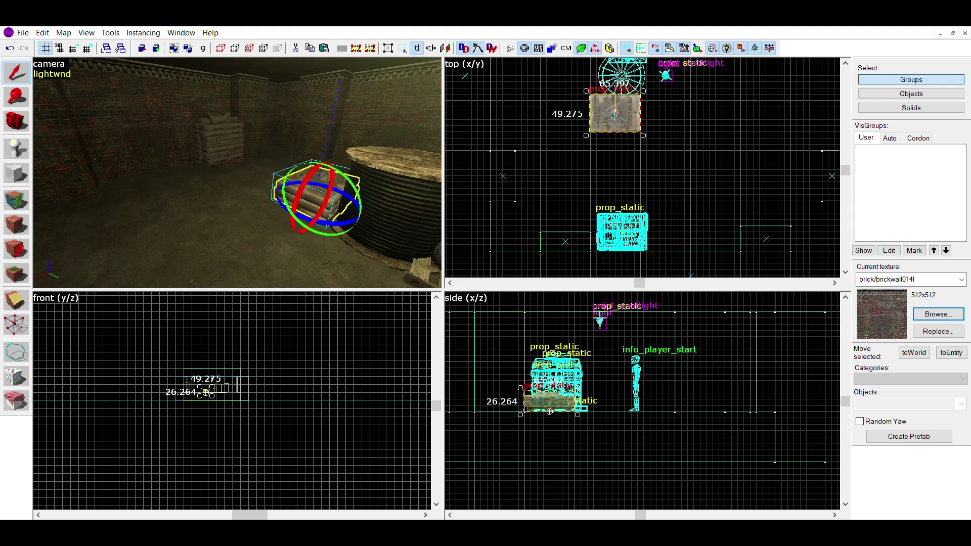
left_click_drag(603, 106, 670, 223, "shift")
key("Escape")
Move the cable spool to the open floor on the other side of the ceiling lamp.
key("z")
key("s")
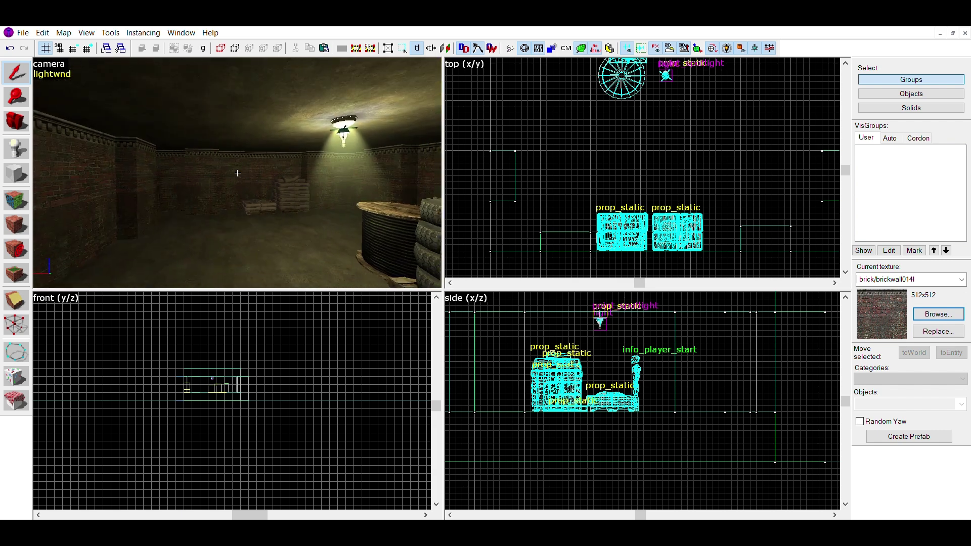
key("d")
key("z")
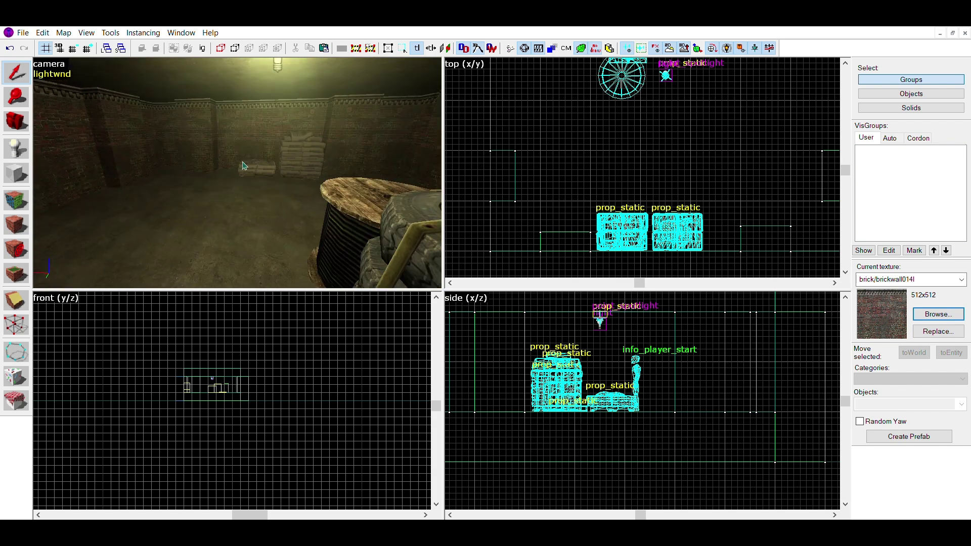
left_click(354, 207)
scroll(605, 188, "down", 4)
left_click_drag(613, 133, 680, 111)
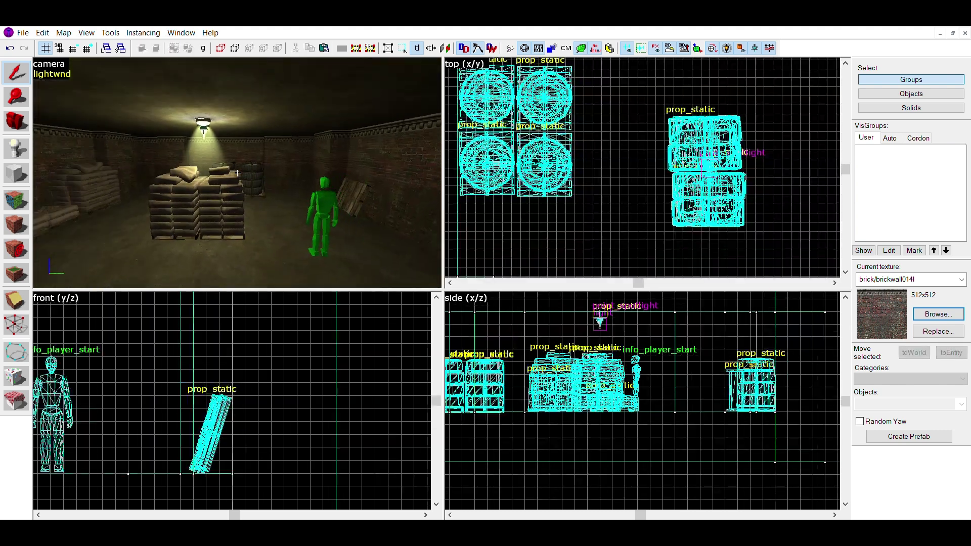
Shift the two central bag stacks together so they sit slightly off-centre from the ceiling lamp.
left_click(704, 143)
left_click(709, 200, "ctrl")
scroll(657, 166, "down", 4)
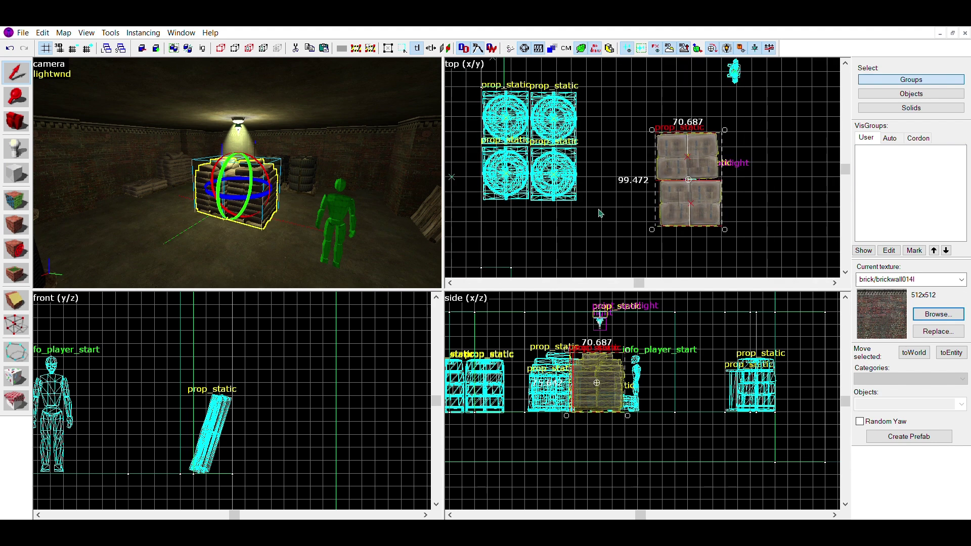
left_click_drag(656, 183, 665, 174)
key("Escape")
Examine the arrangement of the bag stacks, tires, spool and leaning pallet around the room.
key("z")
key("w")
key("d")
key("d")
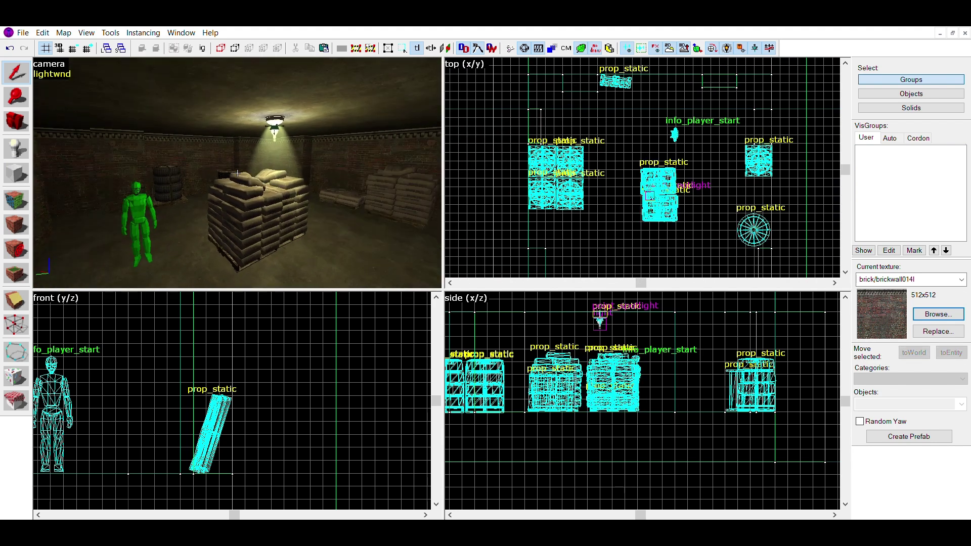
key("d")
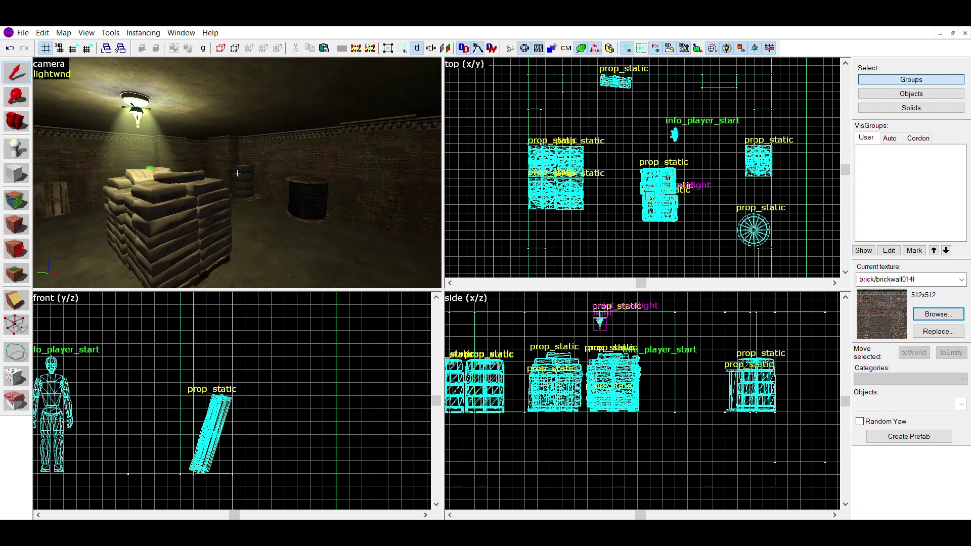
key("w")
key("a")
key("z")
Place a copy of the leaning pallet against the end of the central bag stacks and raise it to floor level.
left_click(284, 422)
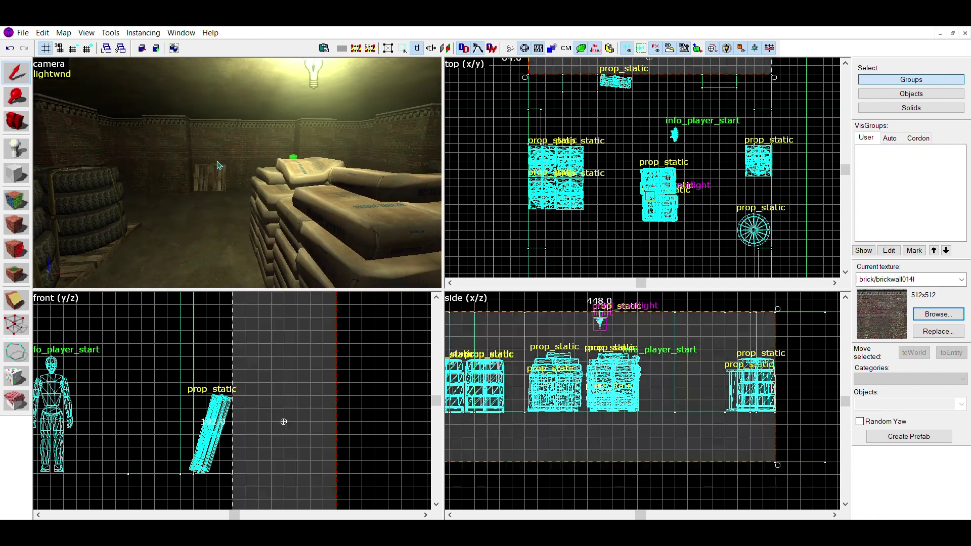
left_click(205, 169)
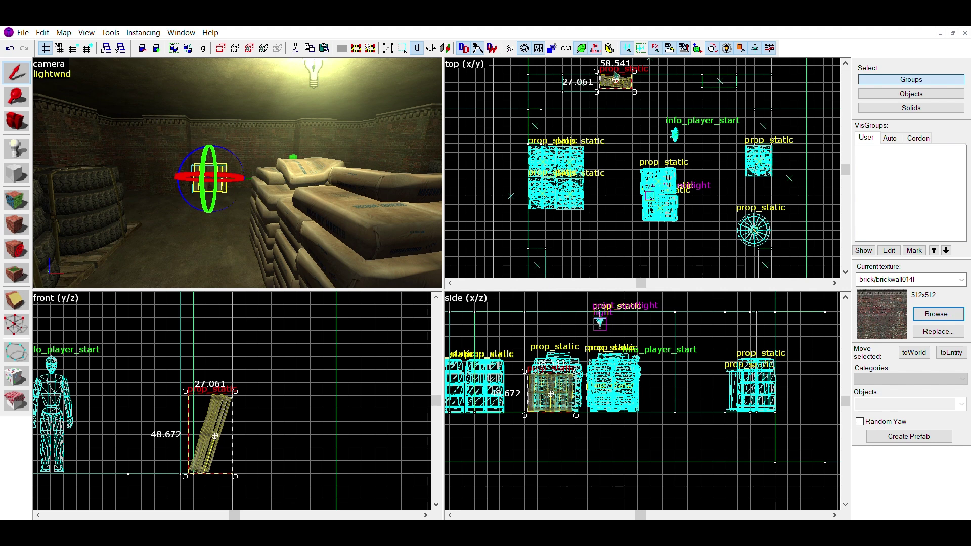
left_click_drag(615, 81, 643, 244)
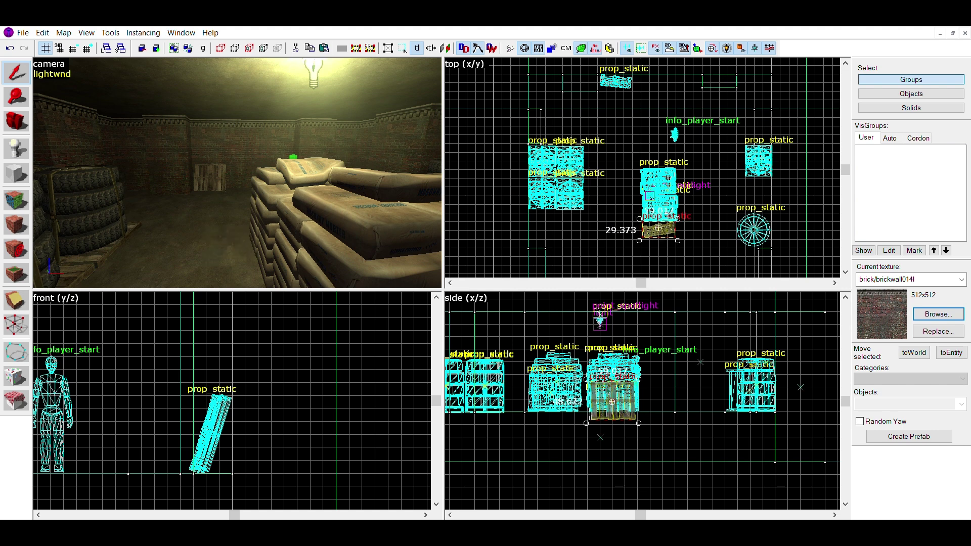
left_click_drag(597, 382, 596, 372)
key("z")
key("s")
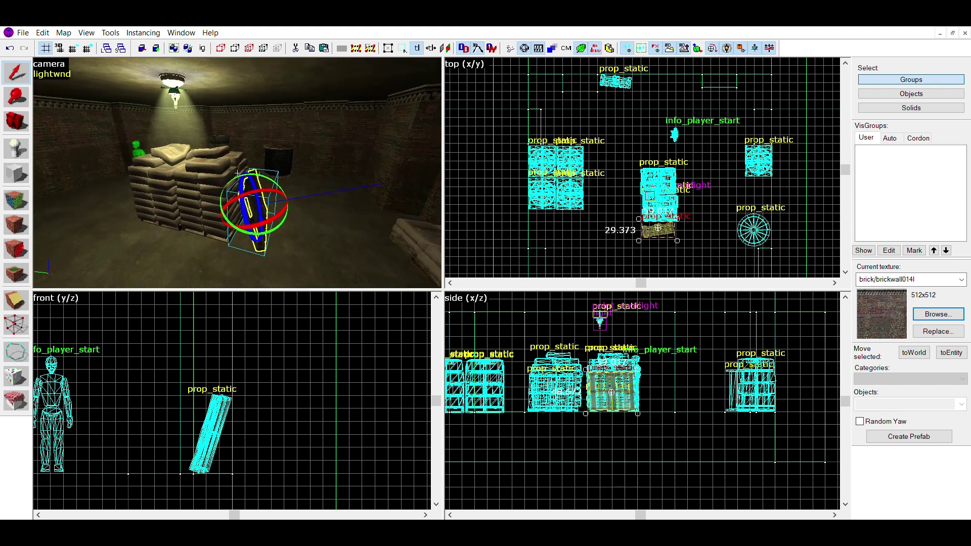
Settle the copied pallet so that it leans against the end of the central bag stacks.
key("z")
left_click(15, 399)
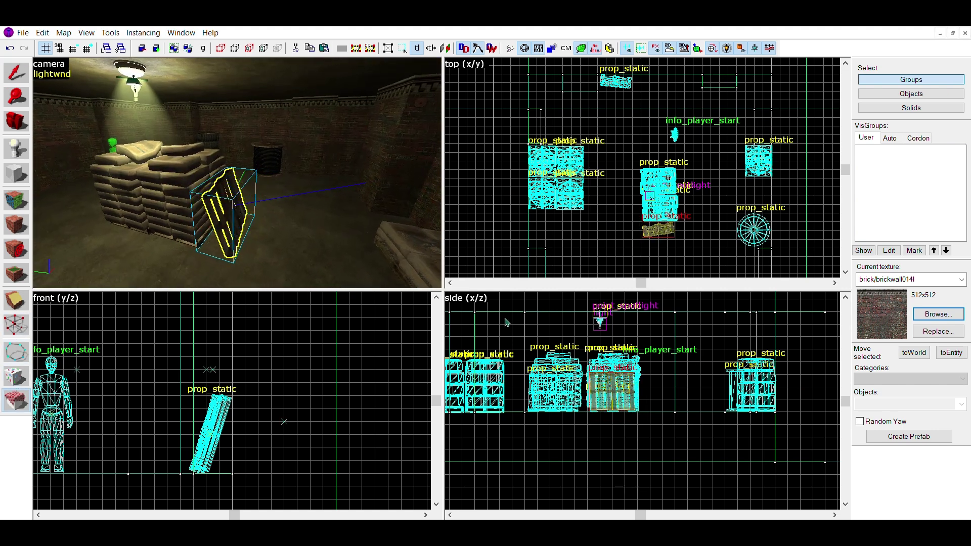
left_click(15, 72)
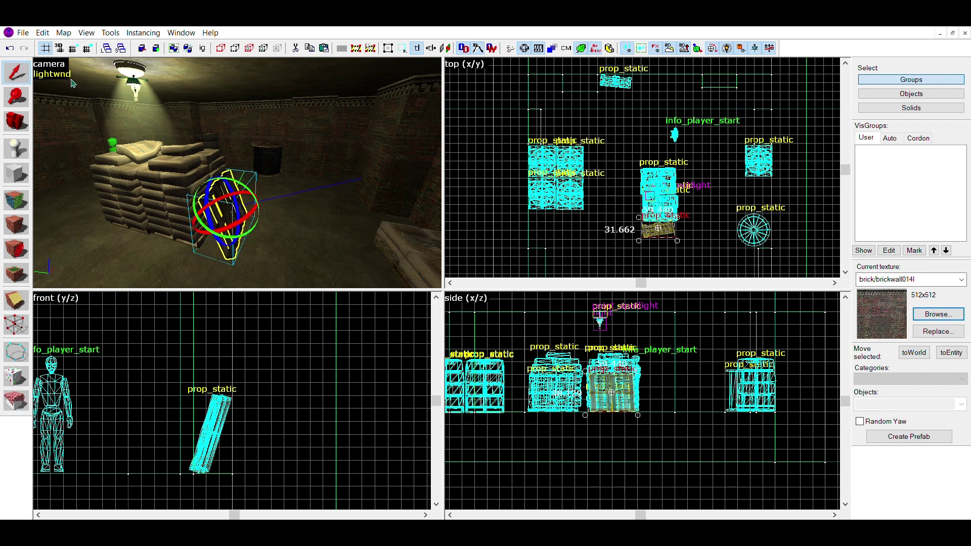
Scatter decals/trashdecal04a trash decals across the open floor near the stacked tires and the central bag stacks.
key("Escape")
key("z")
key("d")
key("a")
key("z")
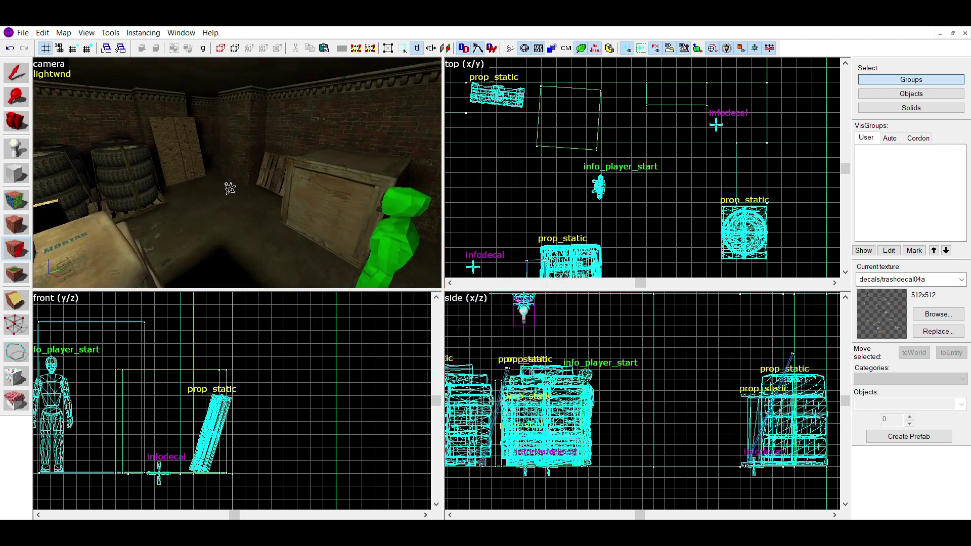
left_click(237, 173)
key("a")
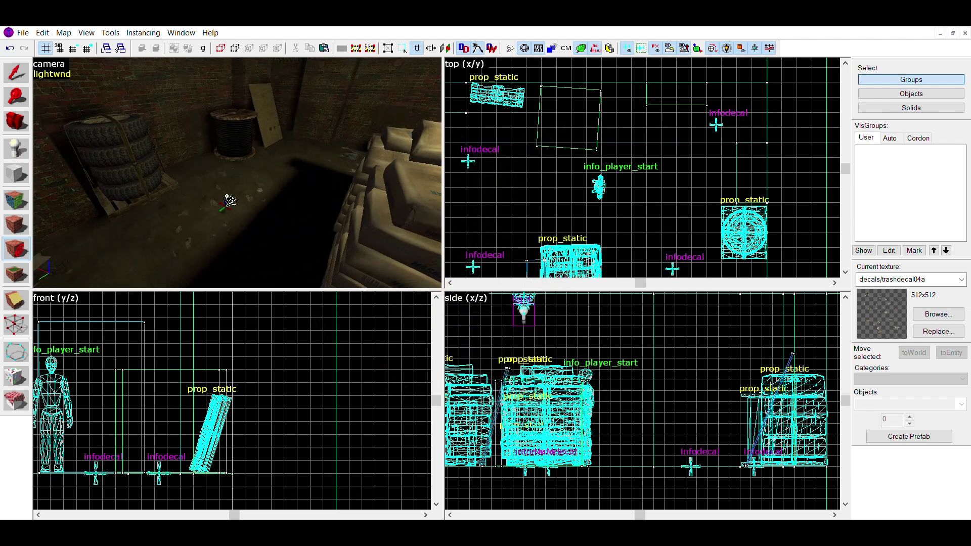
left_click_drag(230, 201, 230, 201)
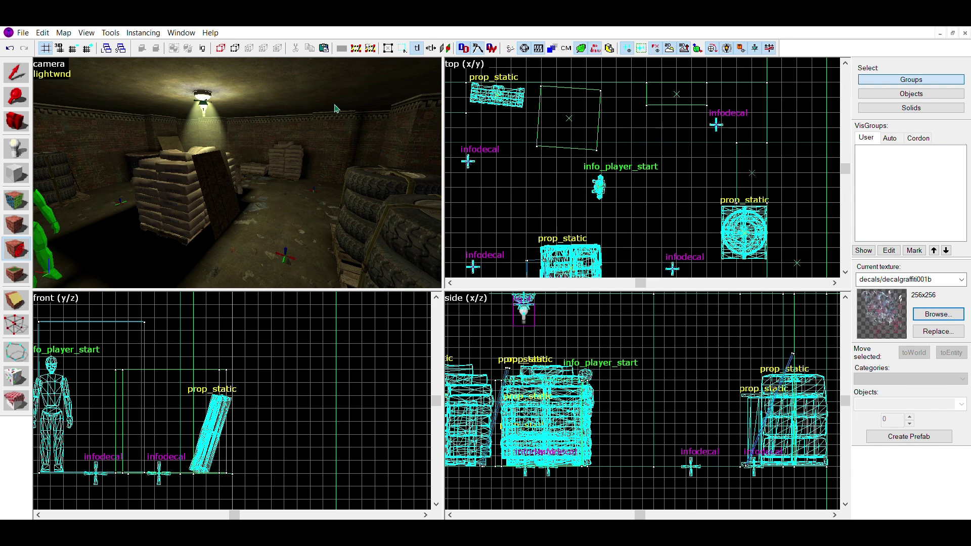
Place a decals/decalgraffiti001b_cs graffiti decal on the brick wall behind the bag stacks.
key("z")
key("w")
key("z")
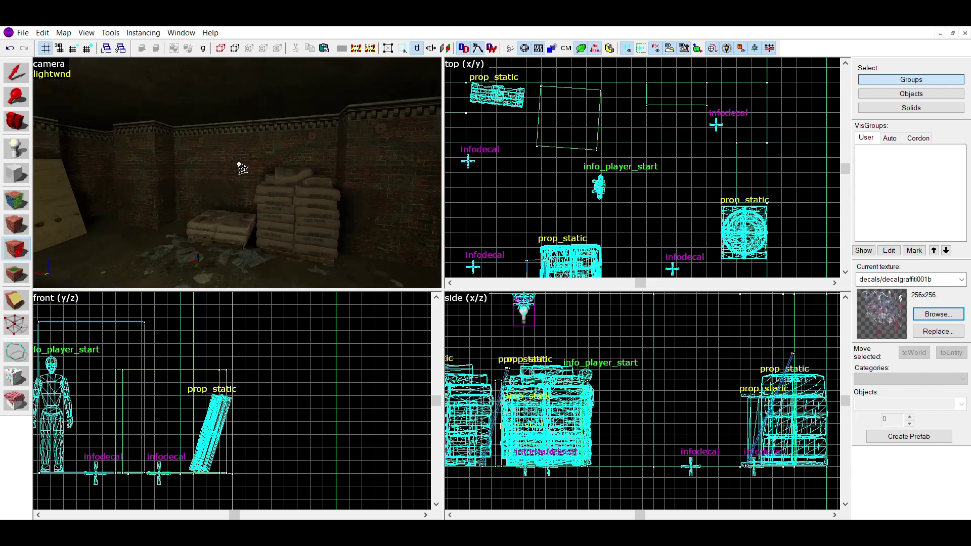
left_click(9, 47)
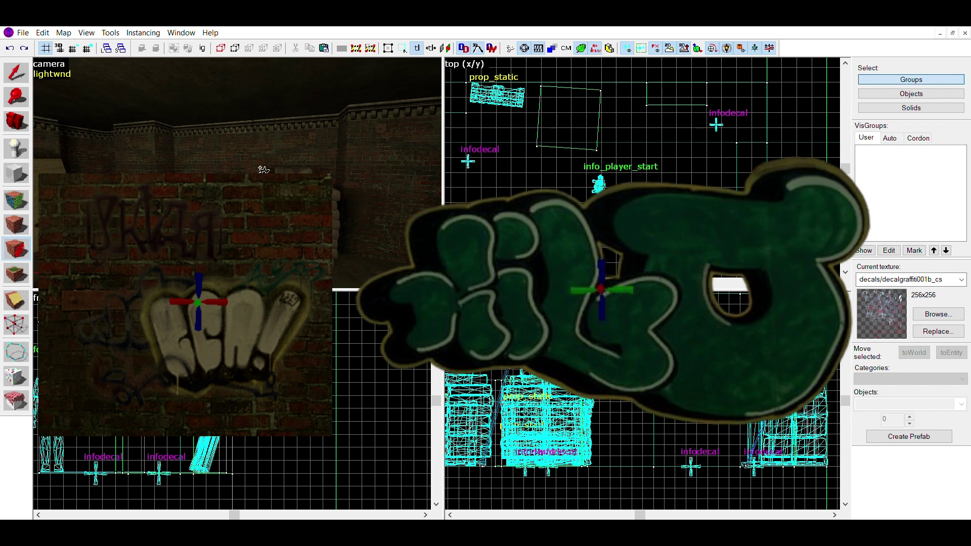
left_click(239, 176)
Add a decals/prodplatea plate decal to the brick wall and adjust the wall decal above the low bag stack.
left_click(936, 318)
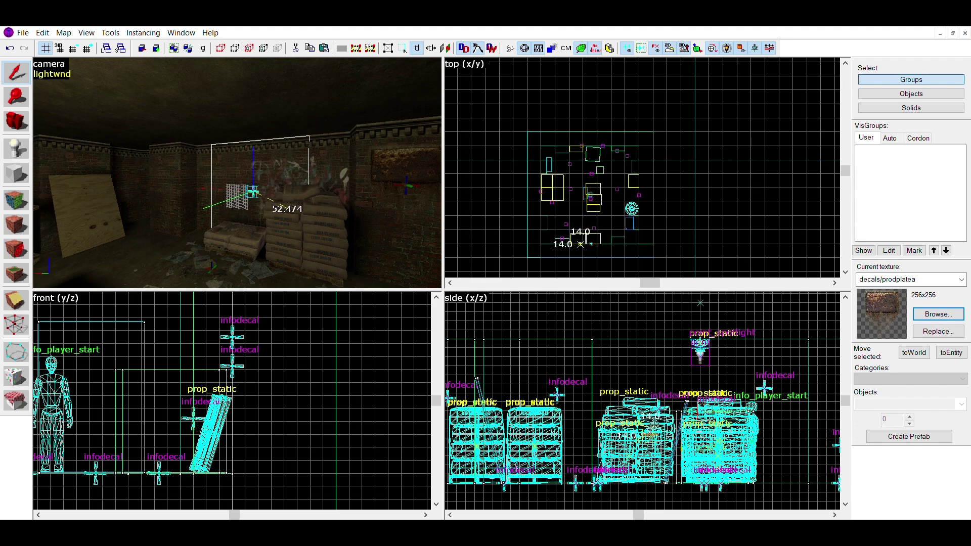
left_click_drag(253, 191, 253, 190)
key("Escape")
Examine the decorated room from several sides, checking the wall graffiti, floor trash, leaning boards and lighting.
key("z")
key("s")
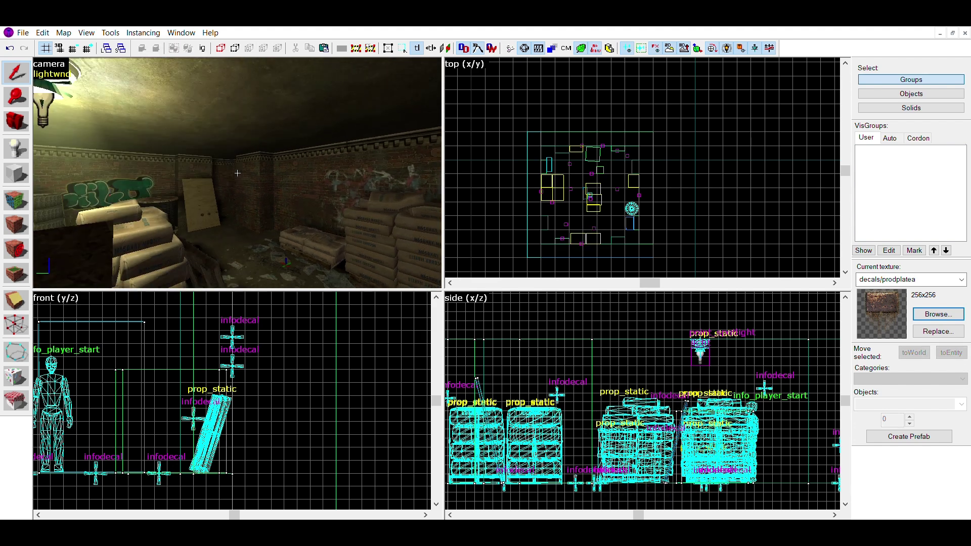
key("d")
key("w")
key("s")
key("z")
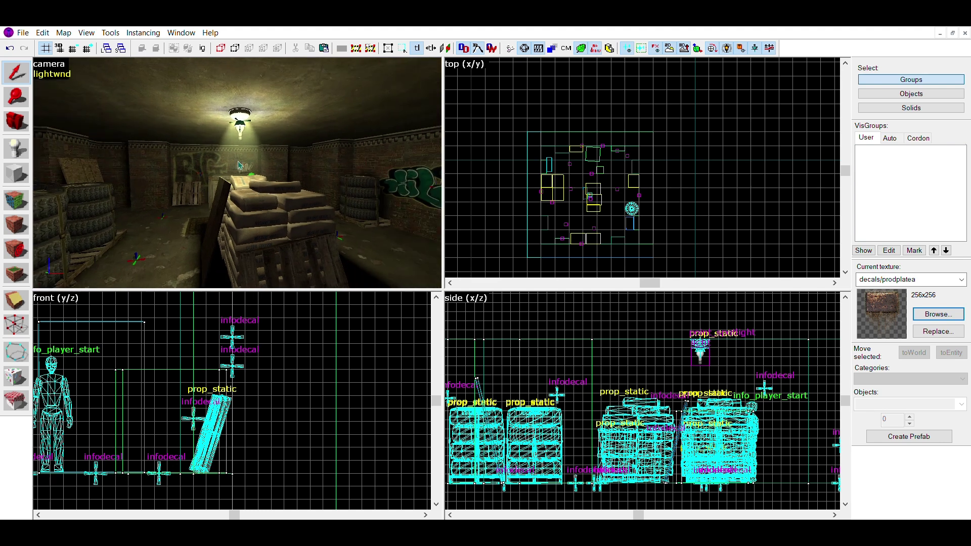
key("z")
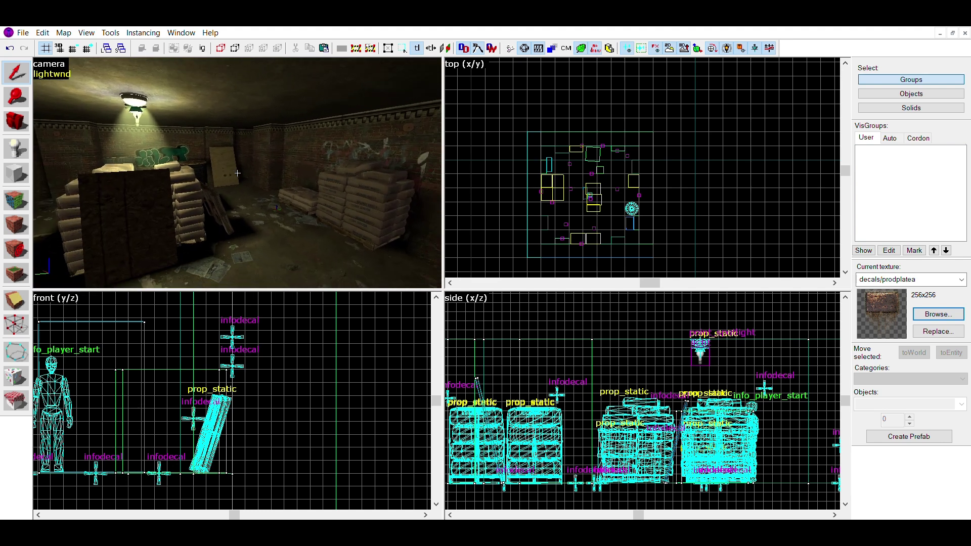
key("d")
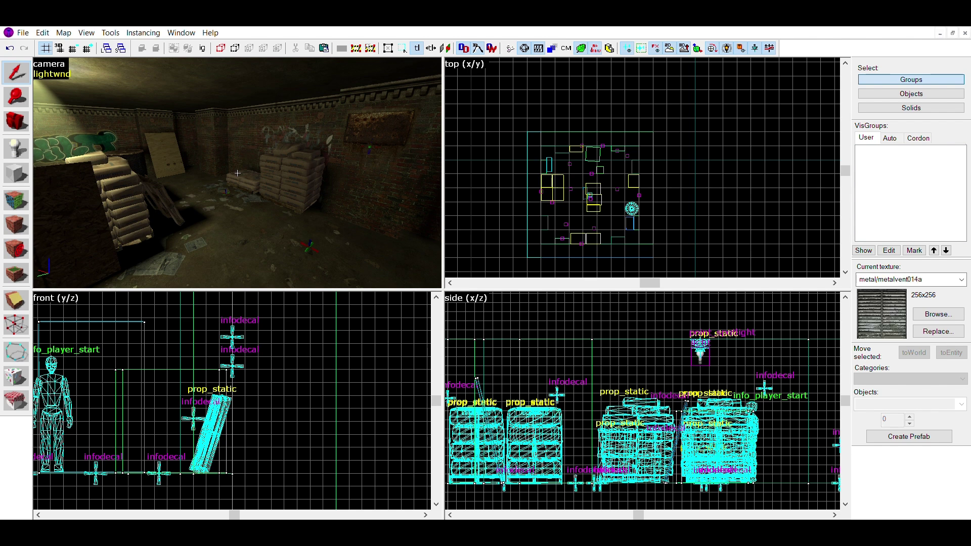
key("z")
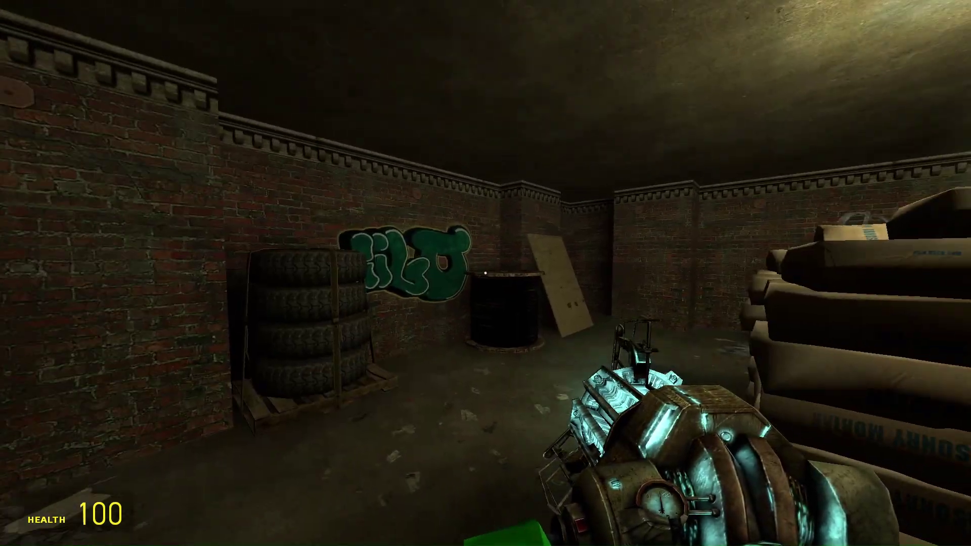
Walk around the room in the running game to inspect its props, decals, ceiling vent and lamp.
key("a")
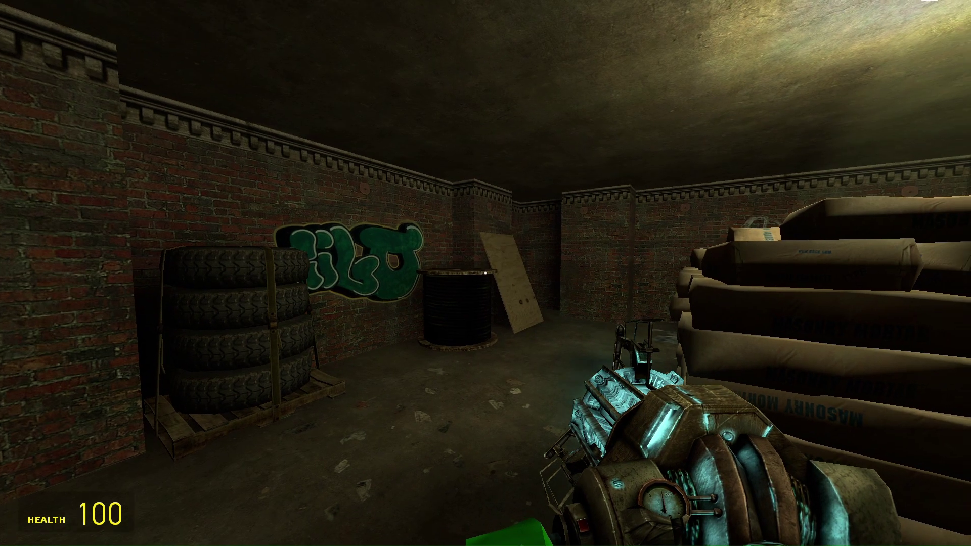
key("w")
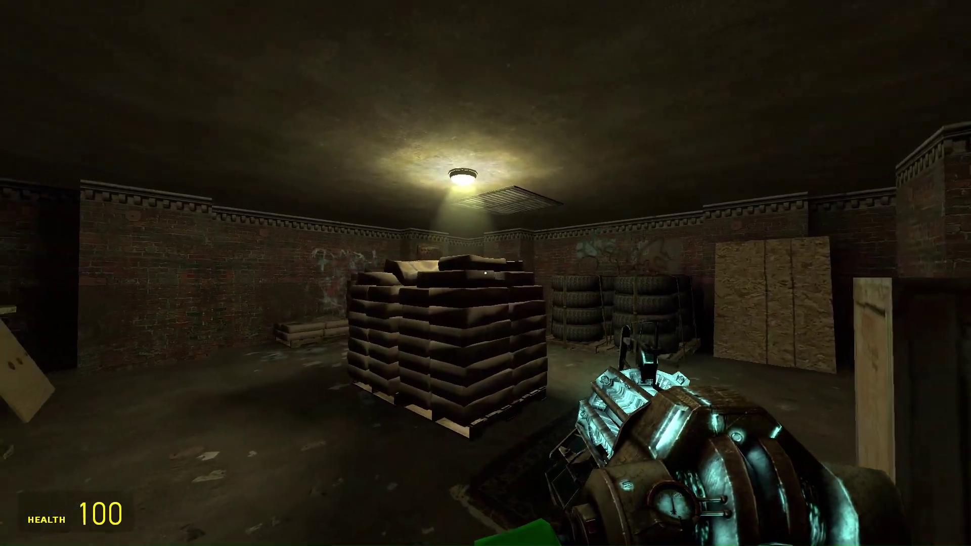
key("s")
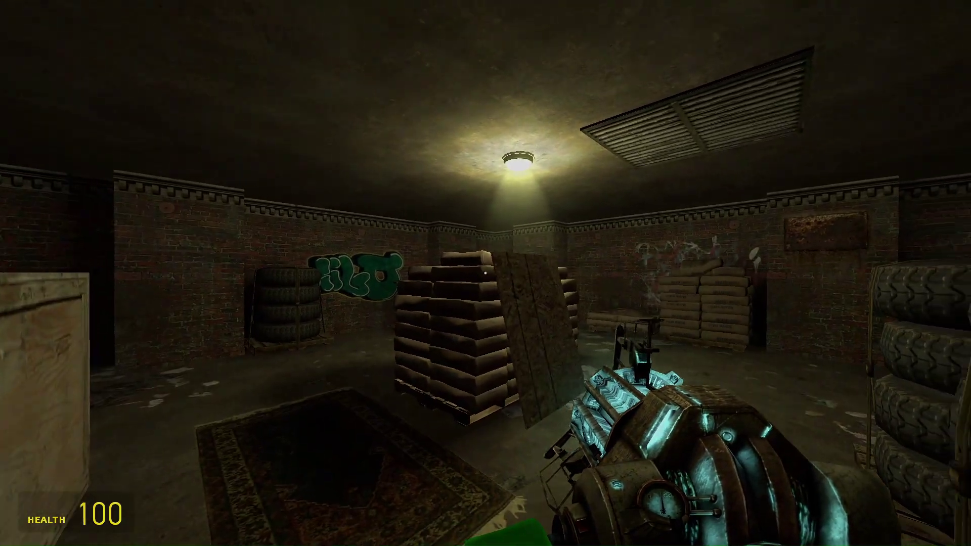